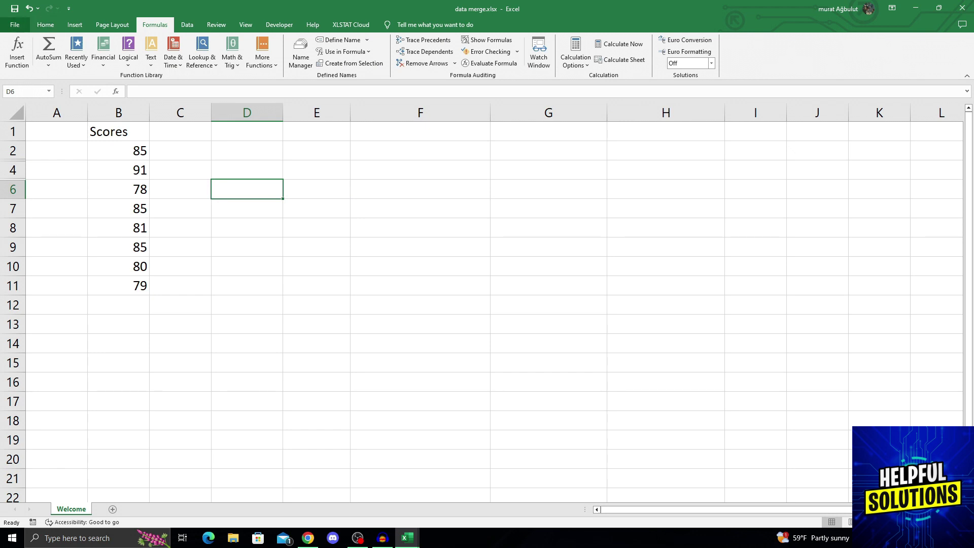
Switch to the Home tab, then open the File backstage for the data merge workbook
{"action": "left_click", "coordinate": [45, 25]}
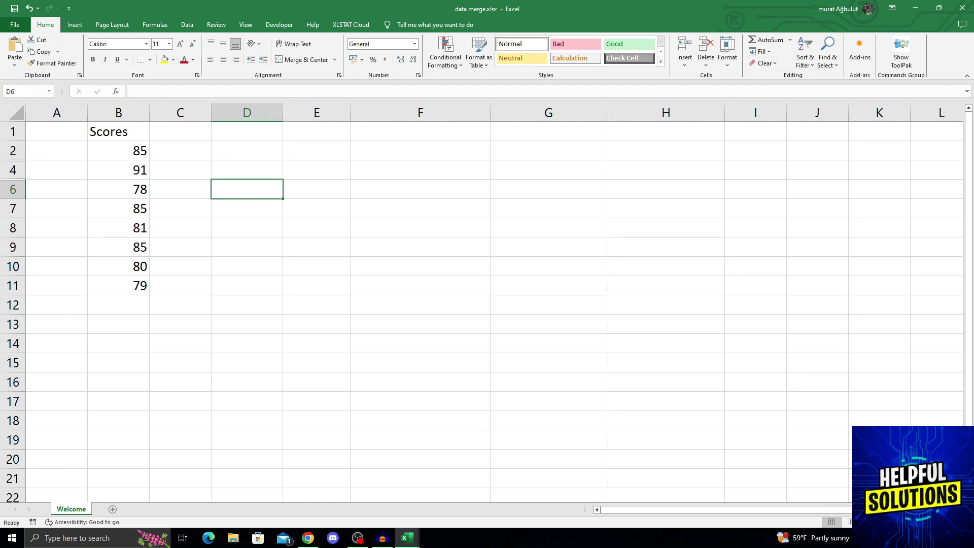
{"action": "key", "text": "alt+f"}
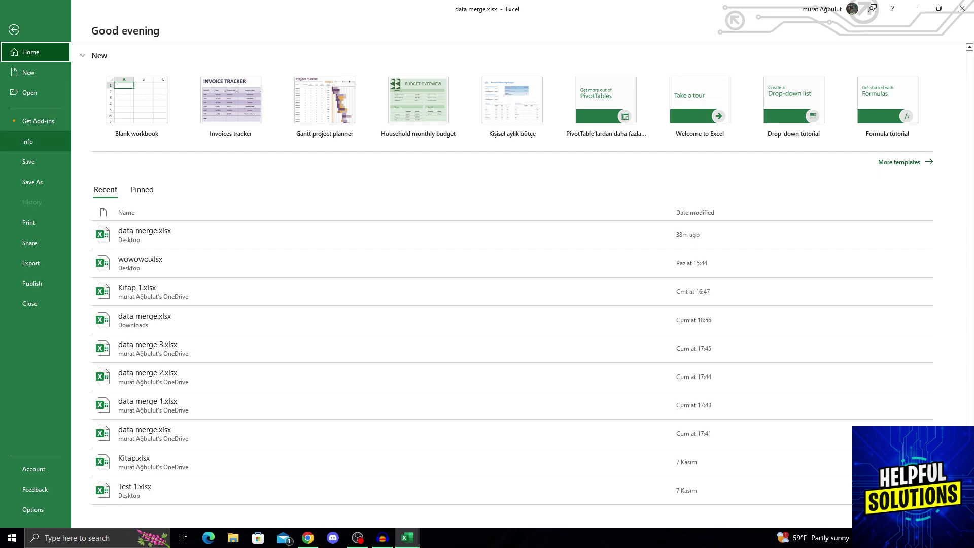
From the Info pane, launch Check for Issues > Inspect Document
{"action": "left_click", "coordinate": [31, 141]}
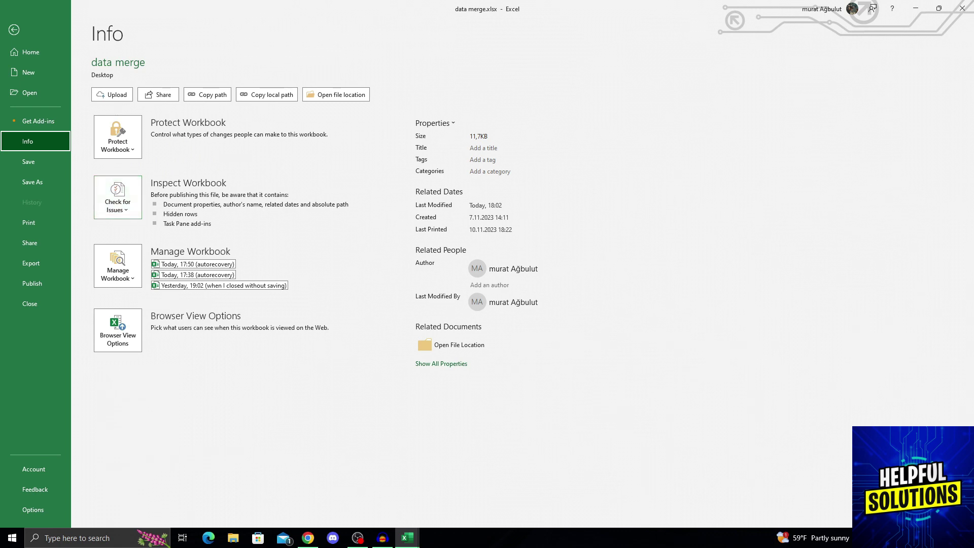
{"action": "left_click", "coordinate": [117, 197]}
Agree to save the workbook and run the Document Inspector on the checked content
{"action": "left_click", "coordinate": [167, 229]}
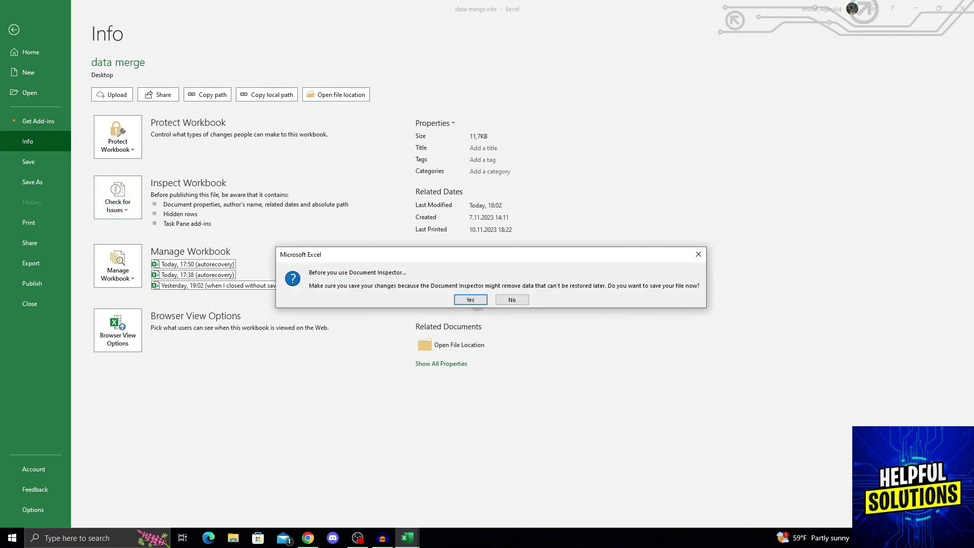
{"action": "key", "text": "Return"}
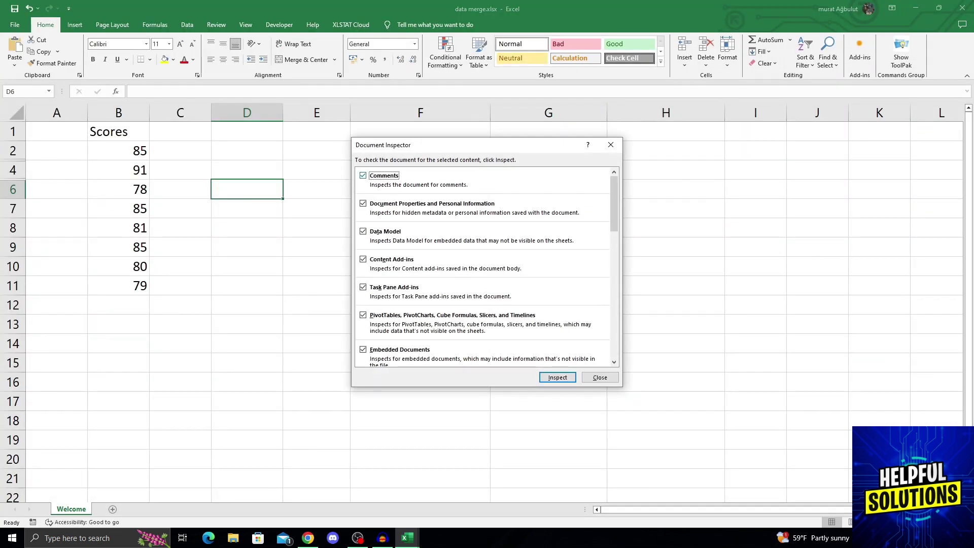
{"action": "scroll", "coordinate": [485, 267], "scroll_direction": "down", "scroll_amount": 3}
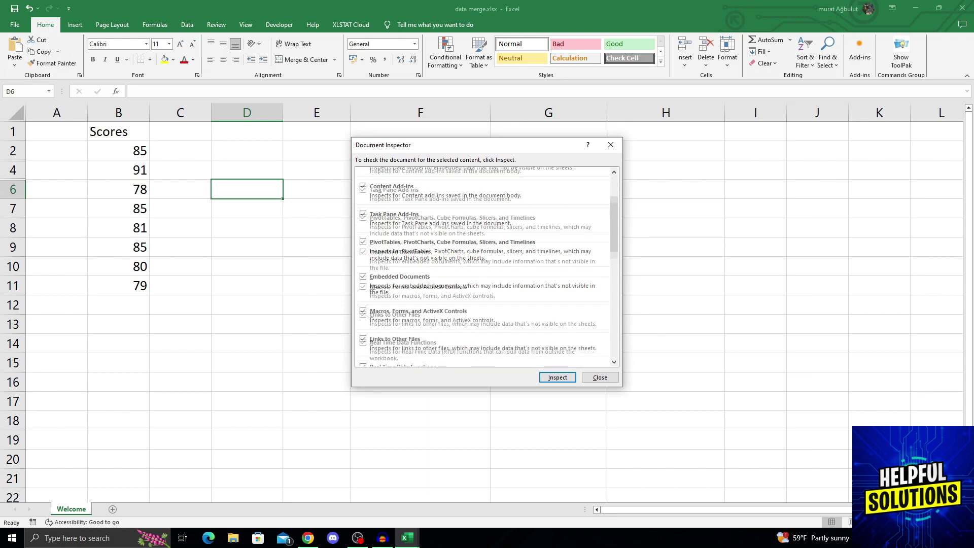
{"action": "scroll", "coordinate": [485, 266], "scroll_direction": "down", "scroll_amount": 3}
{"action": "scroll", "coordinate": [484, 267], "scroll_direction": "down", "scroll_amount": 3}
{"action": "scroll", "coordinate": [484, 267], "scroll_direction": "down", "scroll_amount": 2}
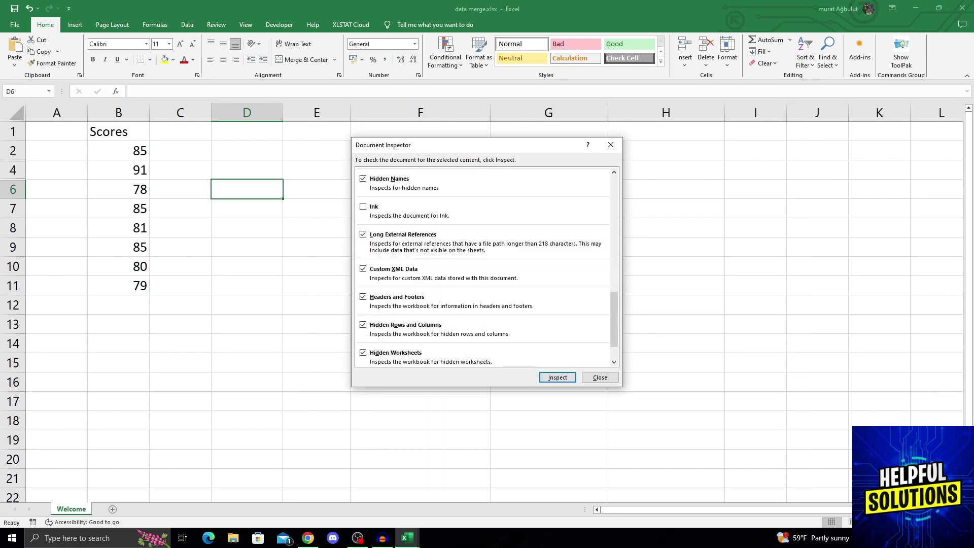
{"action": "scroll", "coordinate": [485, 266], "scroll_direction": "down", "scroll_amount": 1}
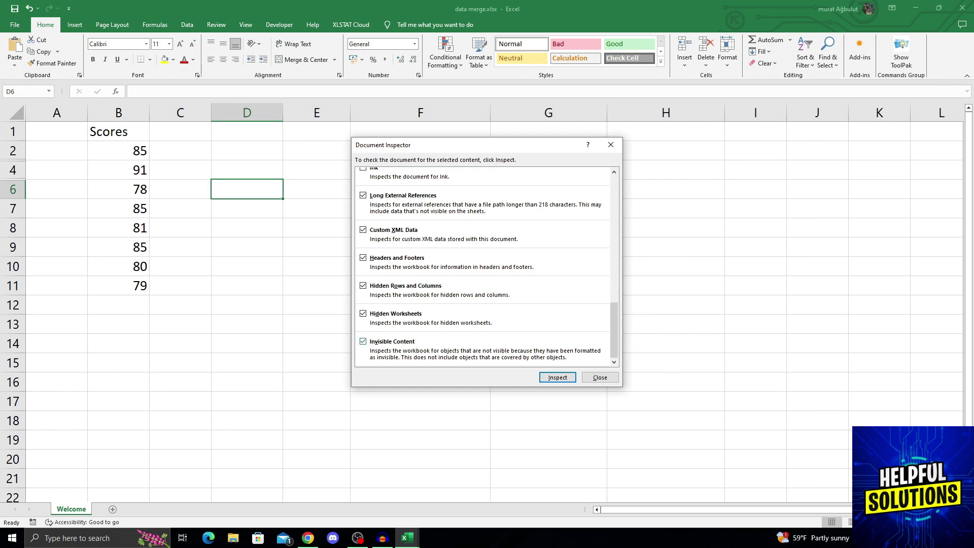
{"action": "key", "text": "Return"}
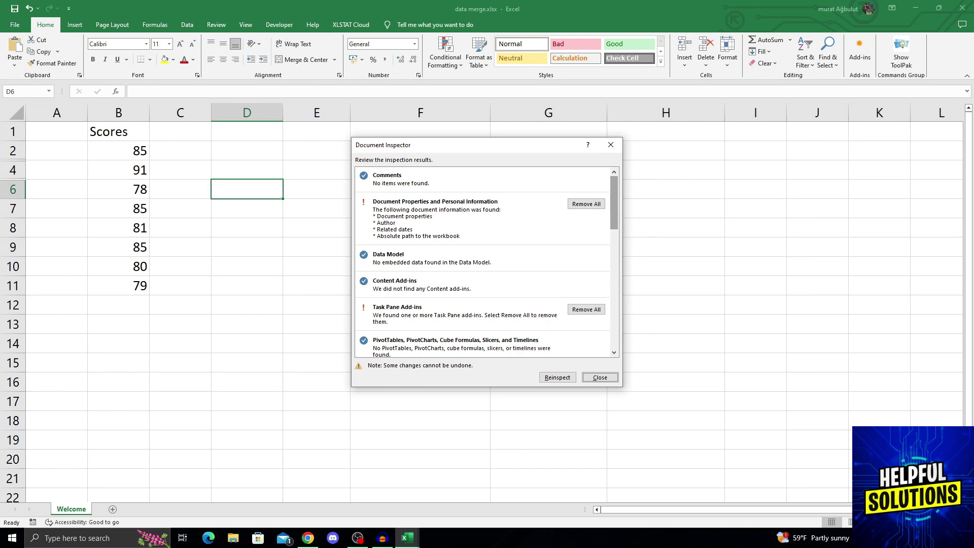
{"action": "left_click_drag", "start_coordinate": [613, 202], "coordinate": [613, 322]}
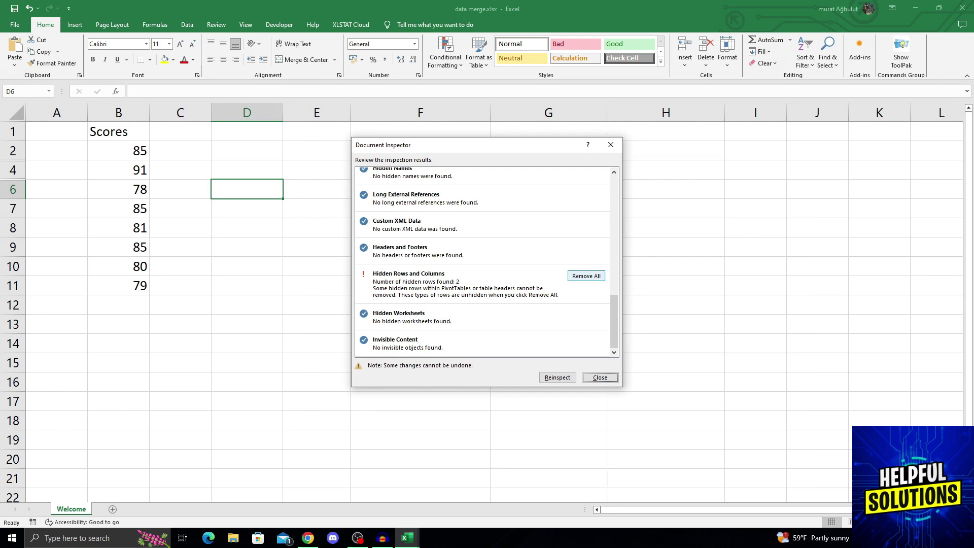
Remove all hidden rows and columns and close the Document Inspector
{"action": "left_click", "coordinate": [586, 276]}
{"action": "left_click", "coordinate": [600, 376]}
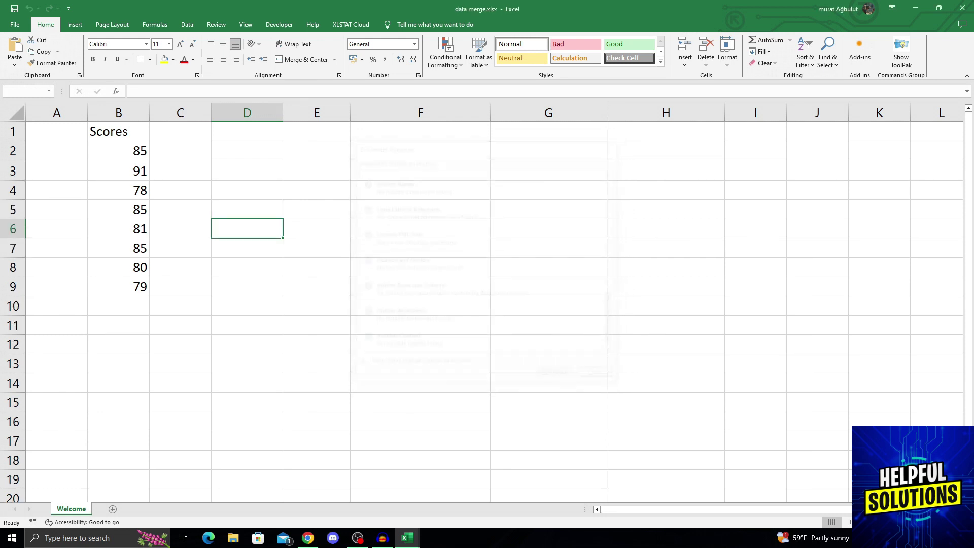
{"action": "left_click", "coordinate": [317, 229]}
Select rows 4–6, cell C1 and columns D–G on the sheet, then clear the selection
{"action": "left_click_drag", "start_coordinate": [12, 190], "coordinate": [12, 232]}
{"action": "left_click", "coordinate": [180, 131]}
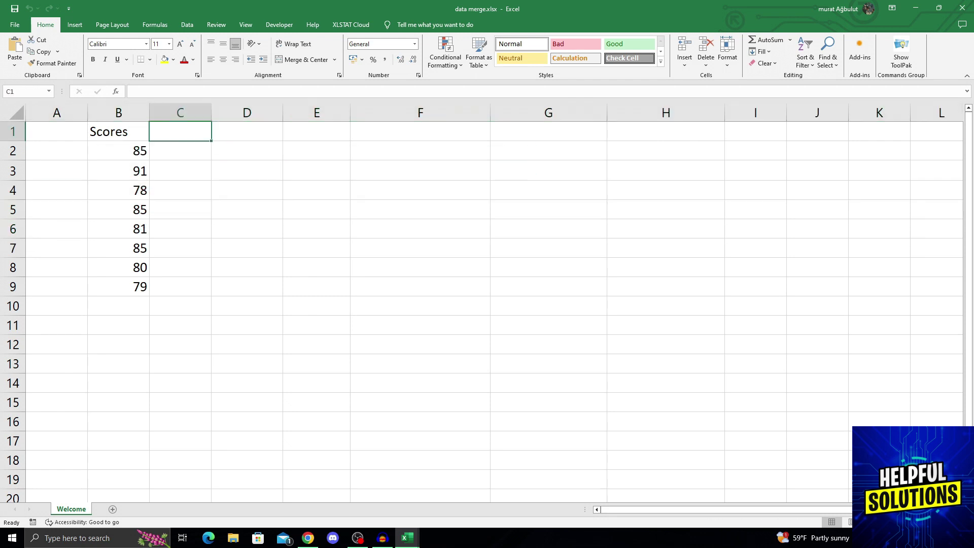
{"action": "left_click_drag", "start_coordinate": [247, 113], "coordinate": [549, 113]}
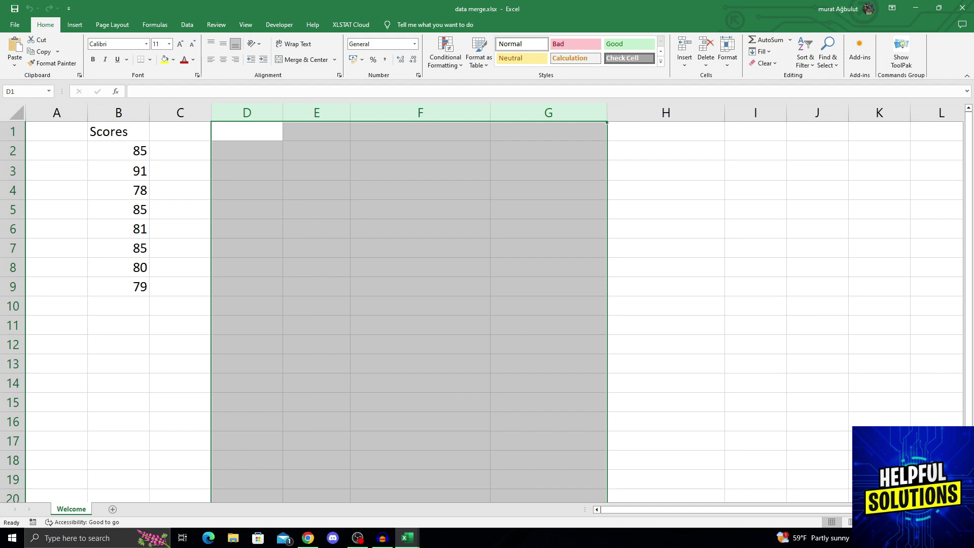
{"action": "left_click", "coordinate": [247, 229]}
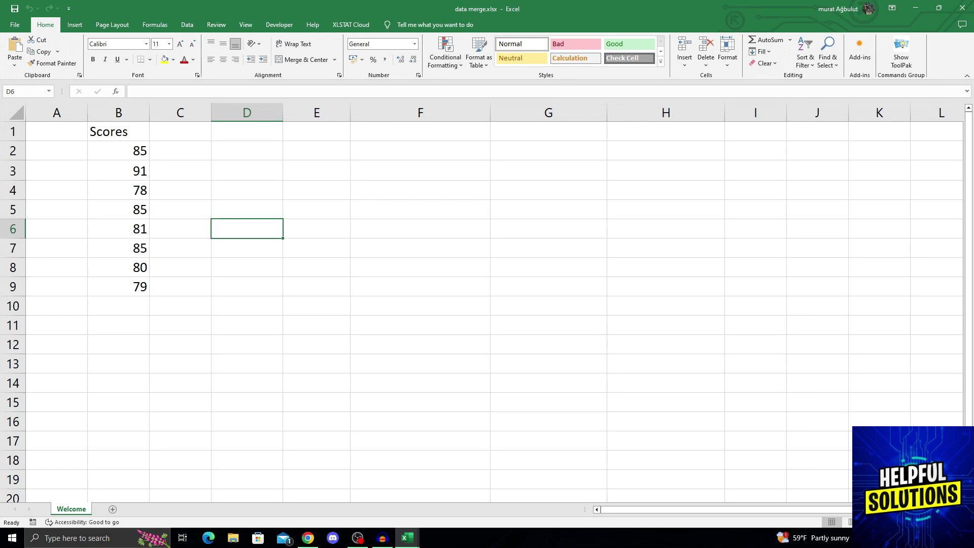